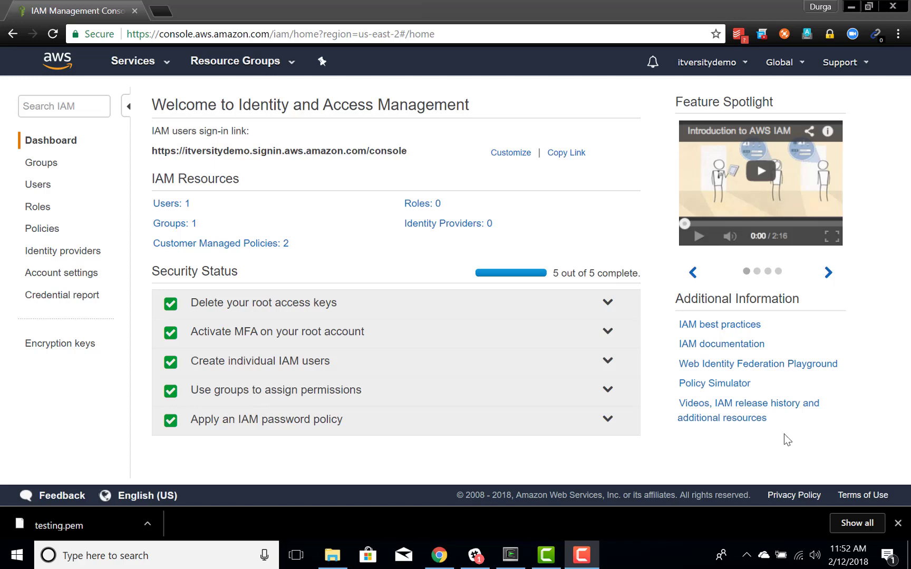
Go to the Roles page from the IAM sidebar
{"action": "left_click", "coordinate": [40, 206]}
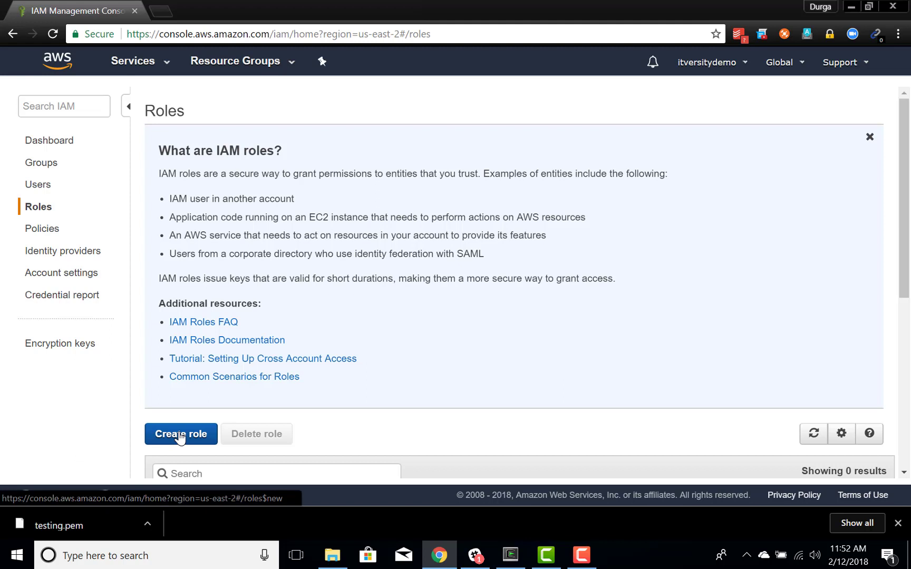
Begin a new IAM role to show the trusted entity choices
{"action": "left_click", "coordinate": [180, 435]}
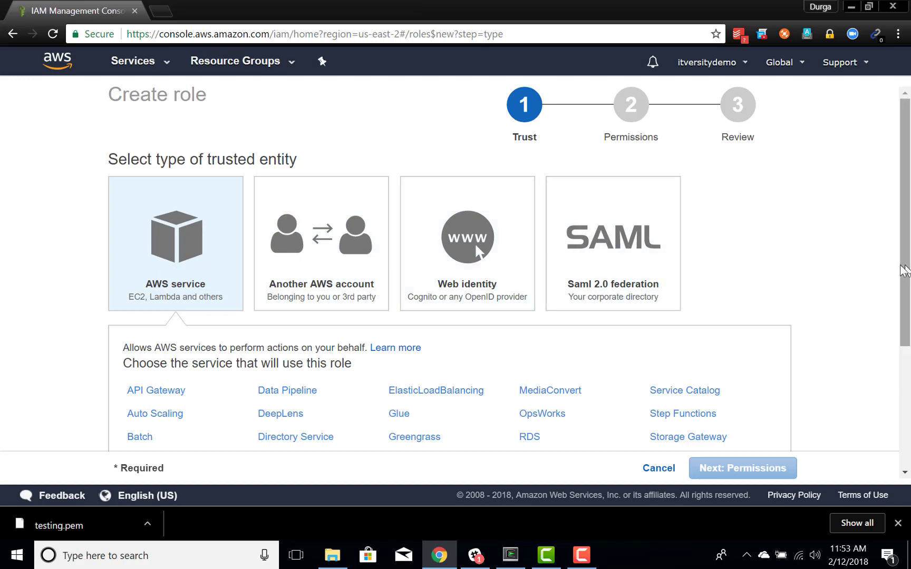
{"action": "left_click_drag", "start_coordinate": [903, 271], "coordinate": [901, 391]}
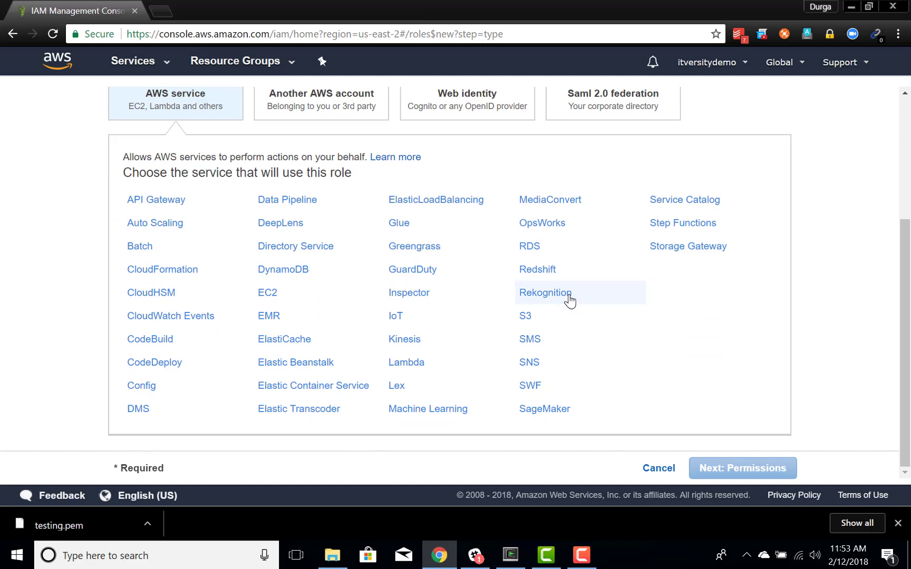
Choose EC2 as the trusted service and its general EC2 use case
{"action": "left_click", "coordinate": [269, 300]}
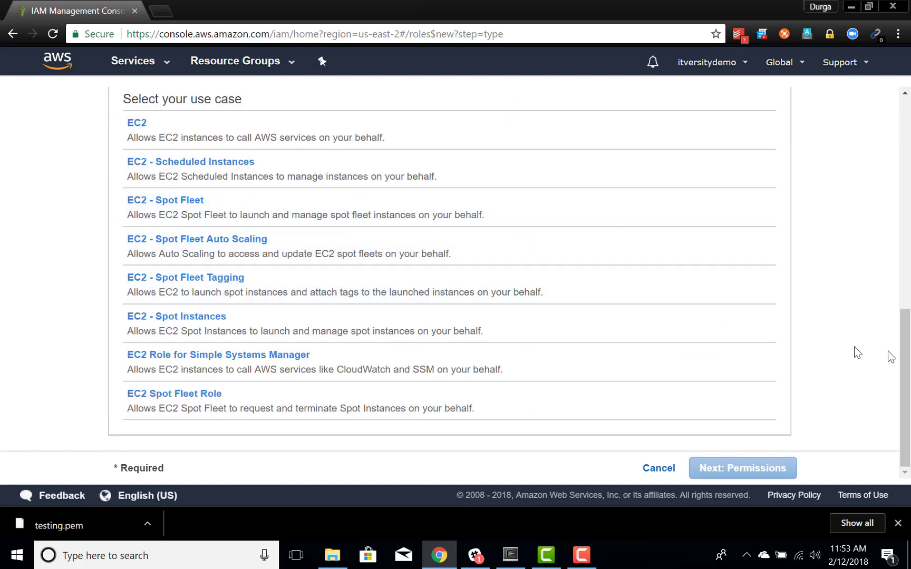
{"action": "left_click_drag", "start_coordinate": [905, 356], "coordinate": [908, 304]}
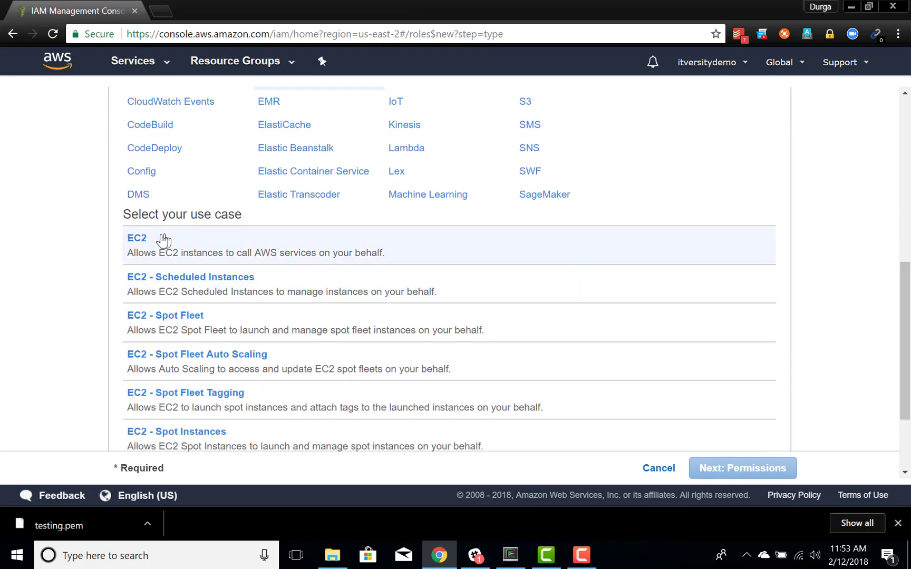
{"action": "left_click", "coordinate": [136, 241]}
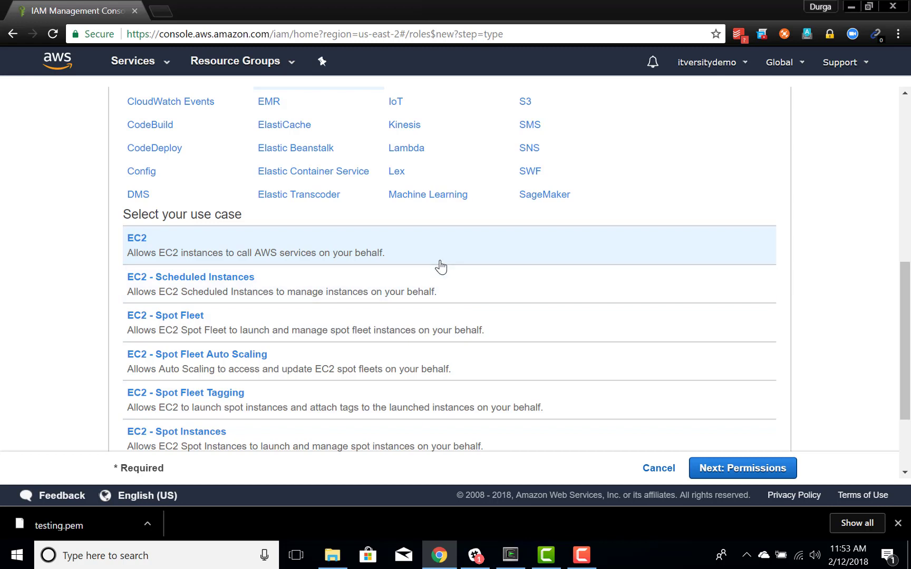
Search policies for 'itver' and attach itversityAmazonS3ReadWriteListOnItversityDemo
{"action": "left_click", "coordinate": [777, 475]}
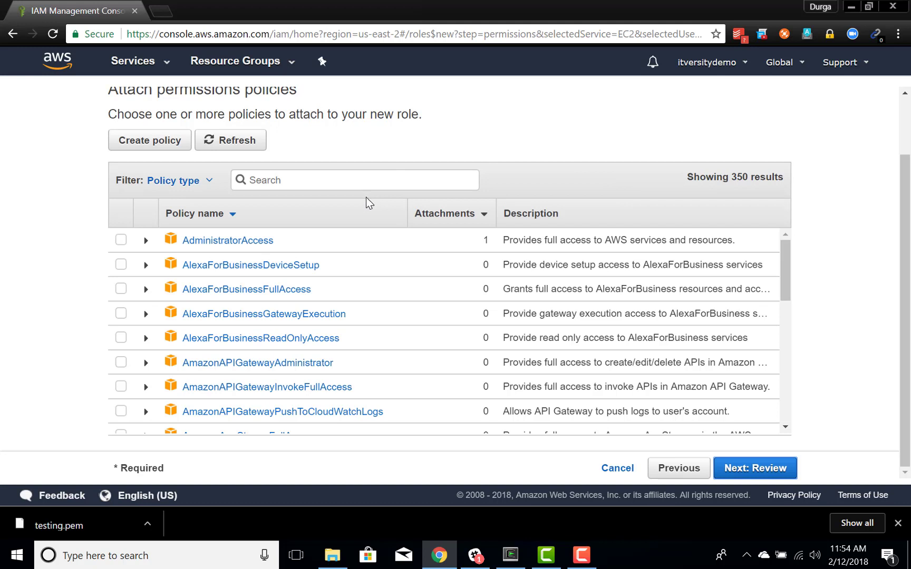
{"action": "left_click", "coordinate": [386, 183]}
{"action": "type", "text": "itver"}
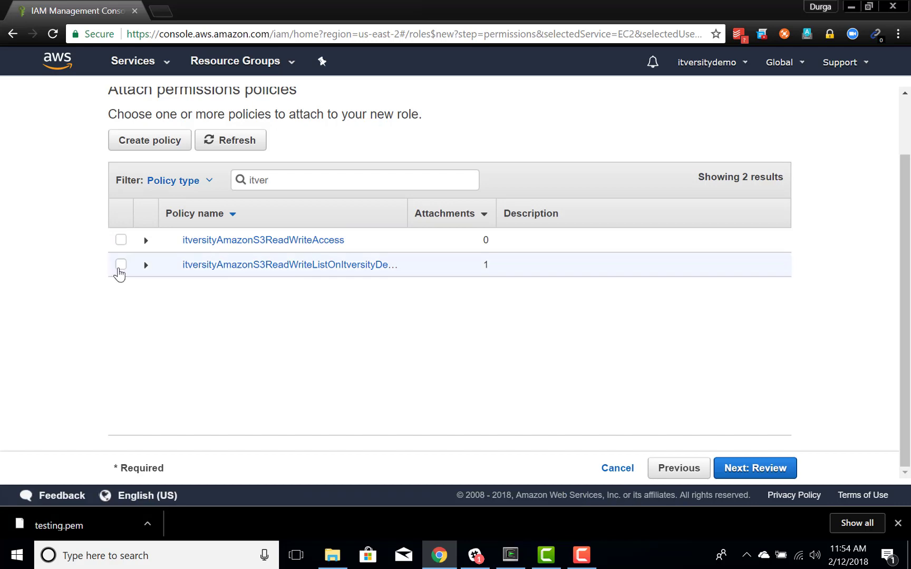
{"action": "left_click", "coordinate": [121, 265]}
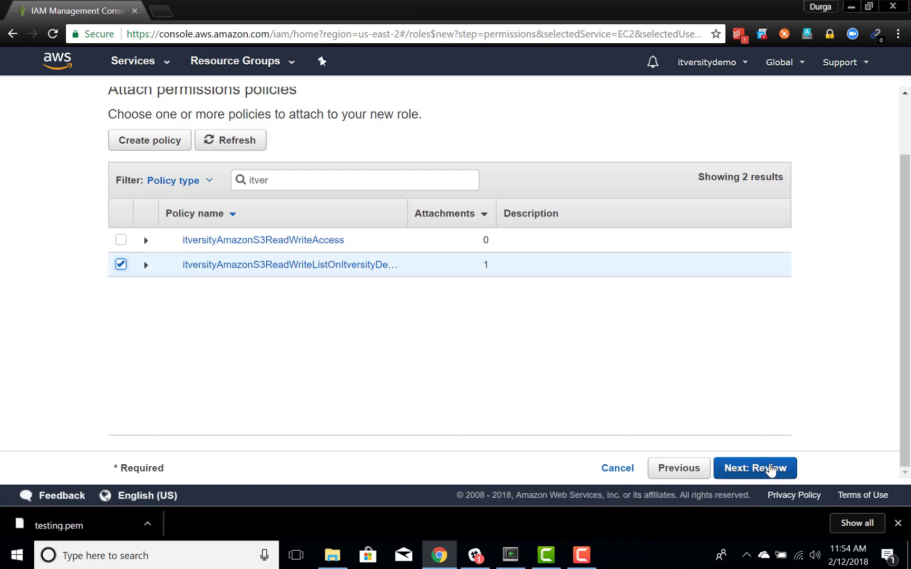
Name the role EC2DemoRole on the review step and create it
{"action": "left_click", "coordinate": [772, 470]}
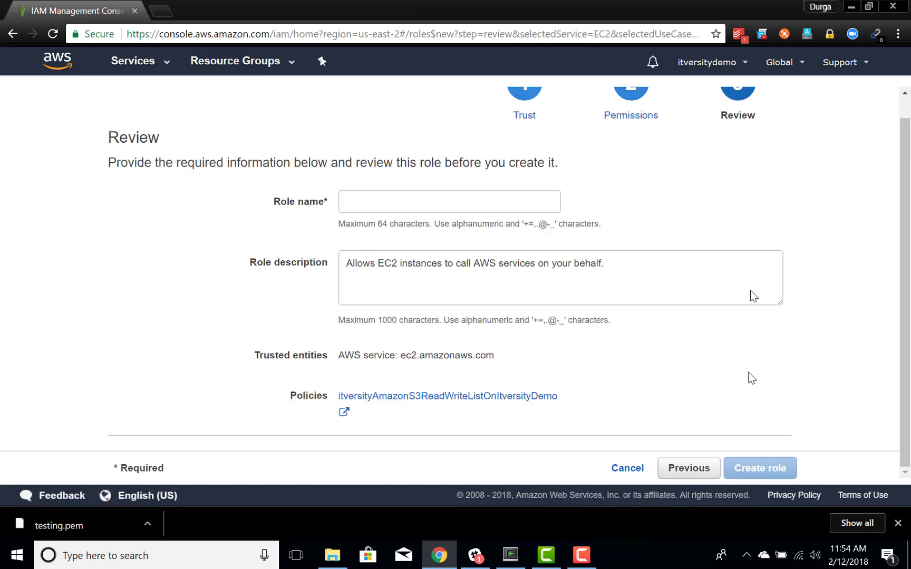
{"action": "left_click", "coordinate": [436, 203]}
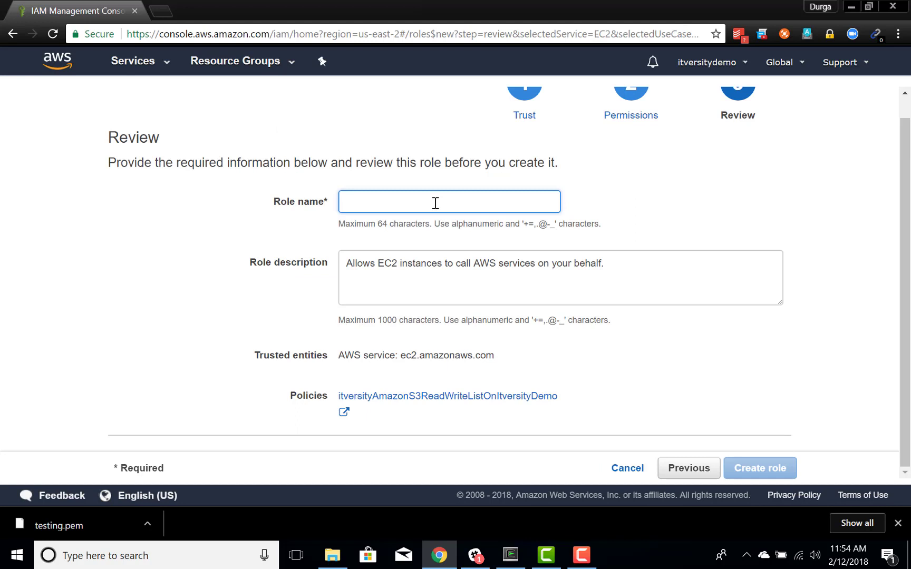
{"action": "type", "text": "EC2D"}
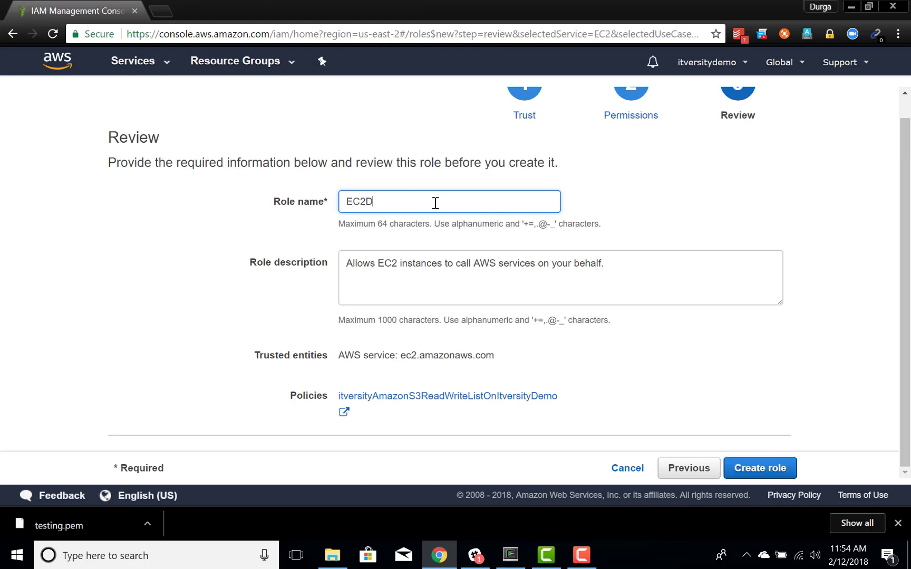
{"action": "type", "text": "emoRole"}
{"action": "left_click", "coordinate": [760, 470]}
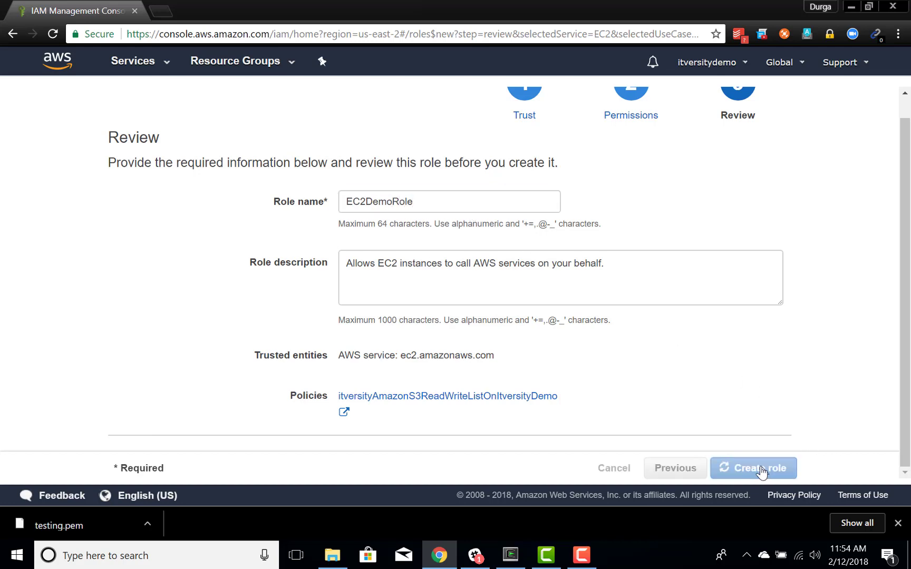